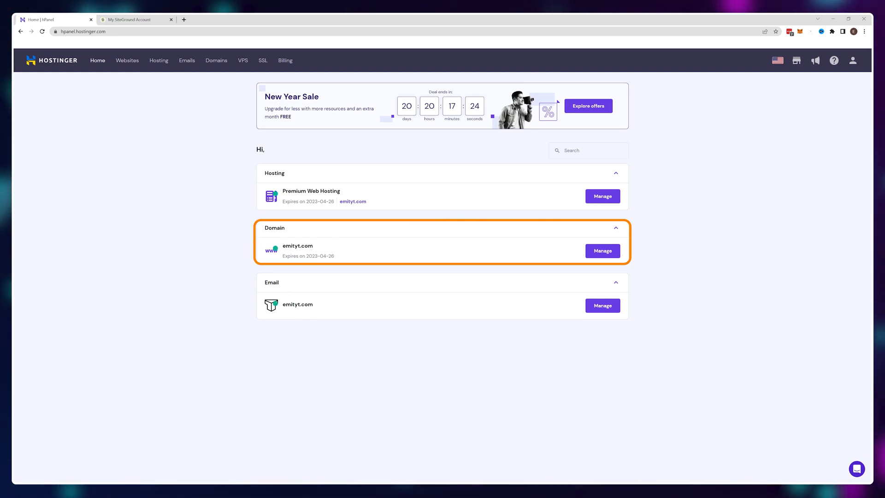
Load emityt.com's placeholder page in a new tab, then view the SiteGround GoGeek hosting plan's websites
key(ctrl+t)
text(emityt.com)
key(Return)
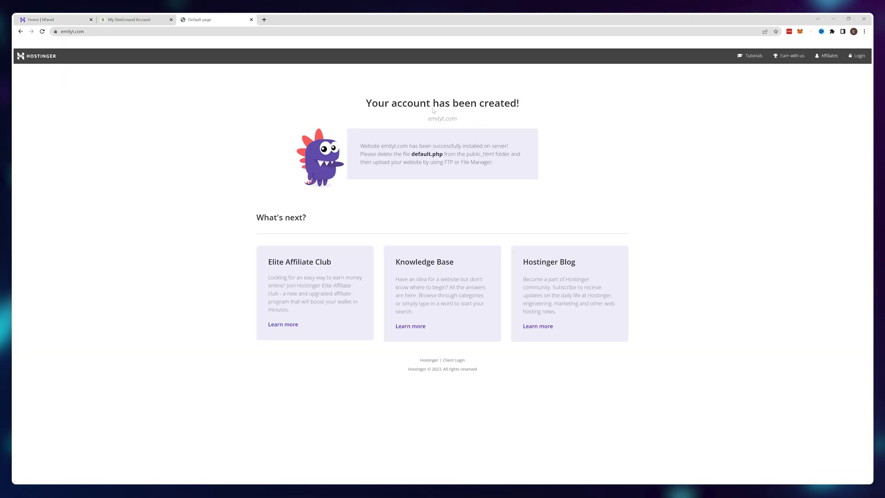
click(131, 20)
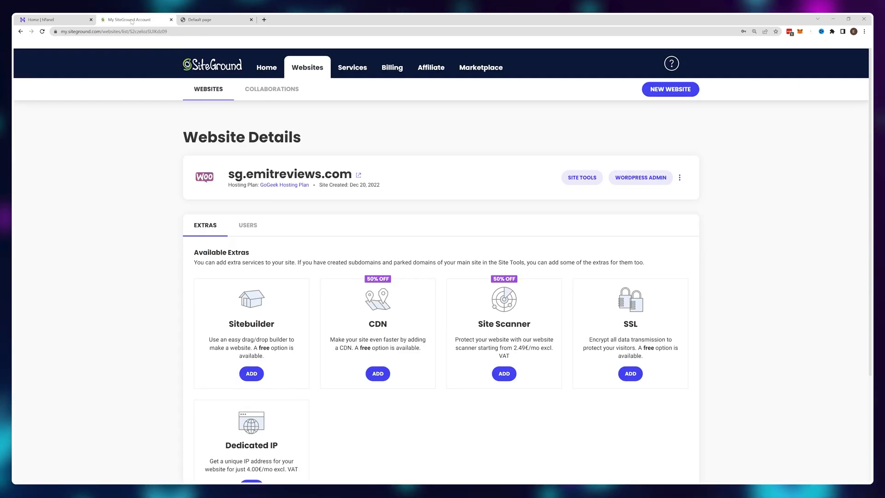
click(284, 185)
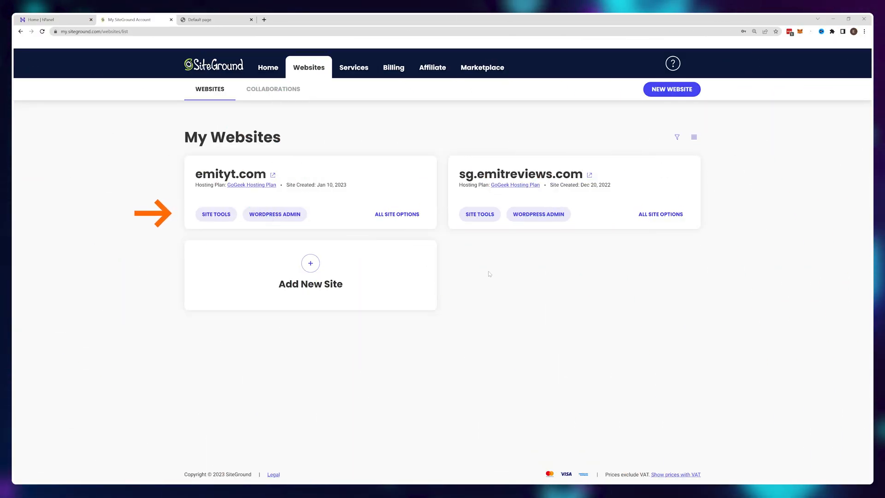
Open SiteGround Site Tools for emityt.com to see its site IP and nameservers
click(215, 214)
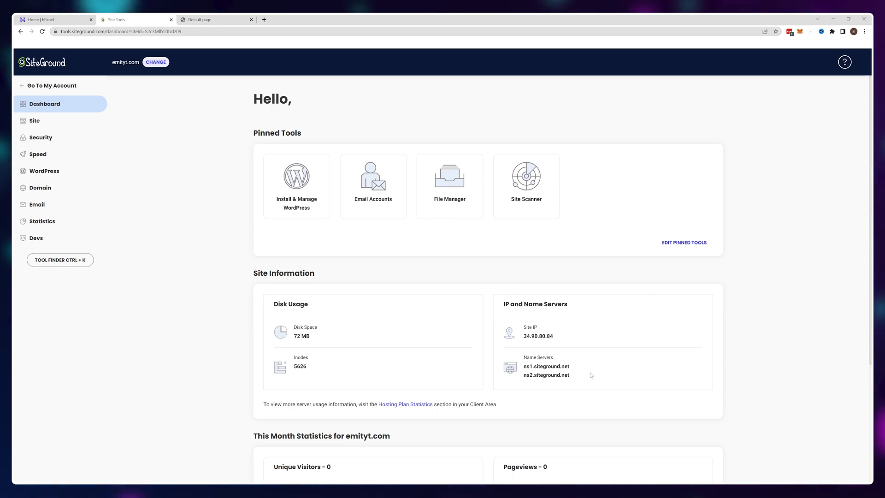
Go to emityt.com's DNS / Nameservers in Hostinger and choose custom nameservers
click(62, 19)
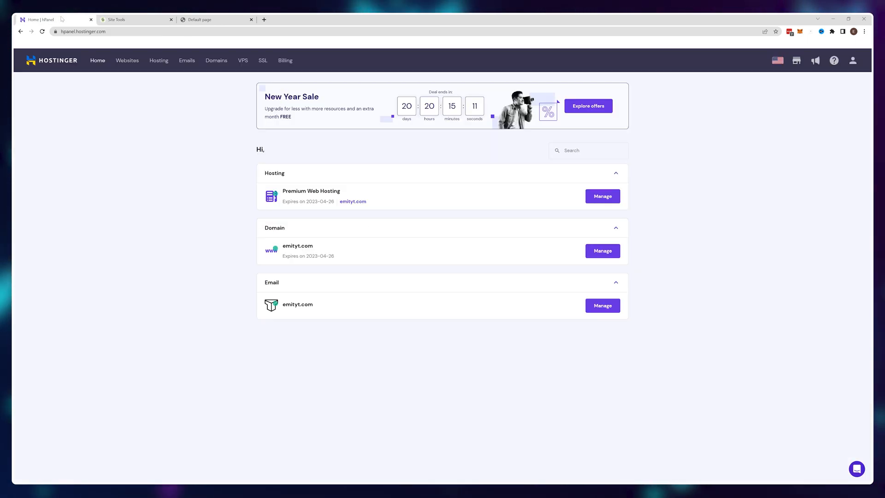
click(211, 61)
click(339, 236)
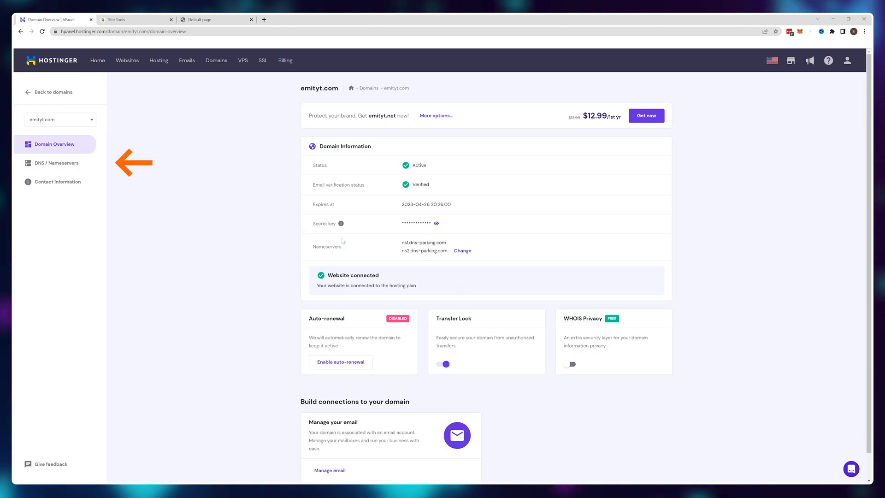
click(57, 163)
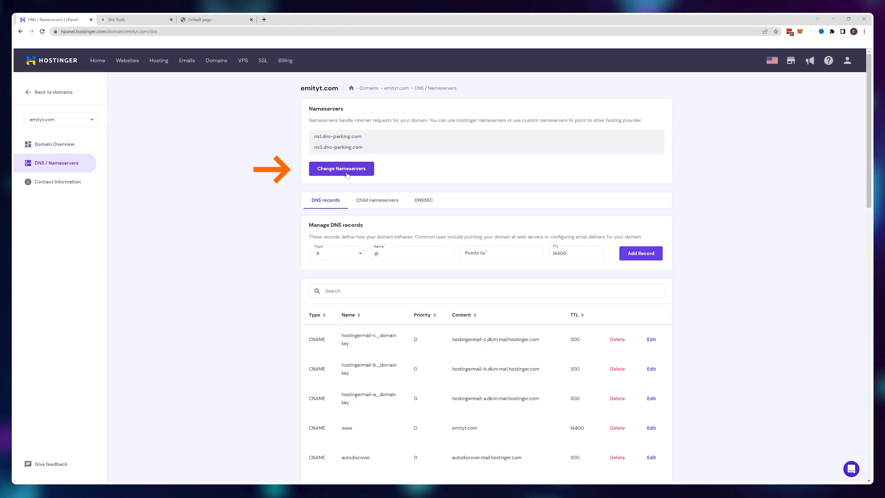
click(346, 172)
click(342, 190)
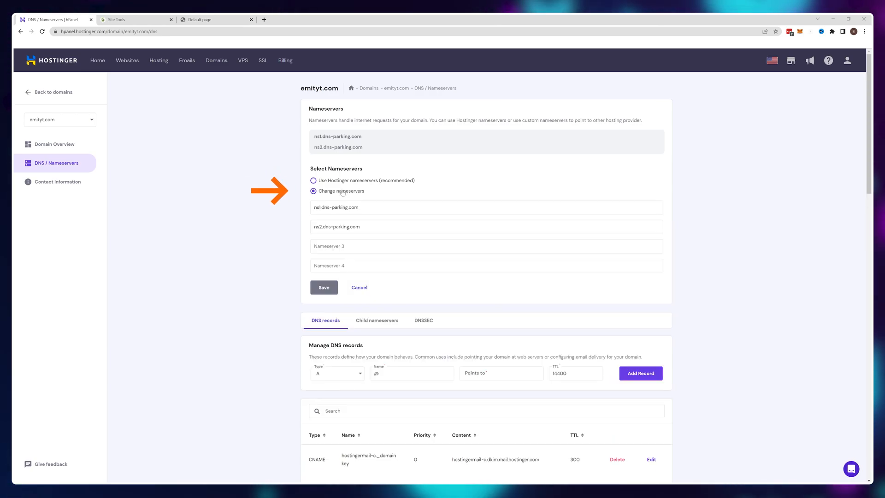
Copy ns1.siteground.net and ns2.siteground.net from SiteGround into the form and save
key(ctrl+Tab)
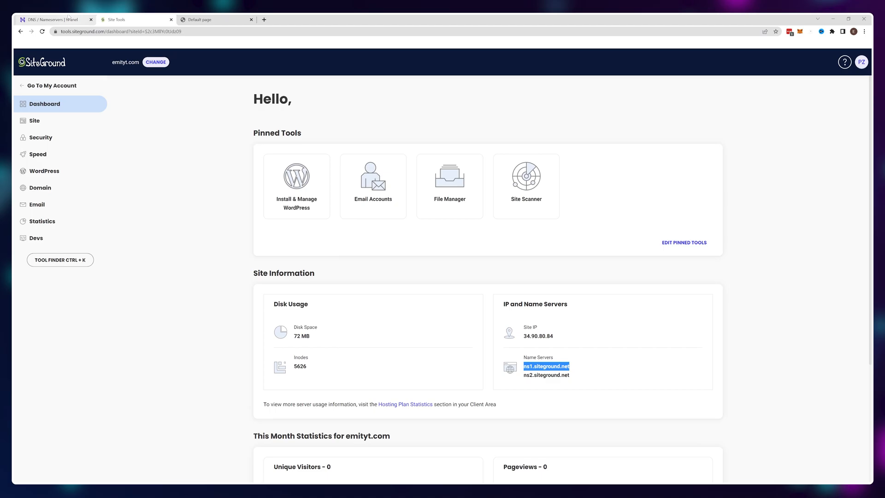
click(68, 18)
drag(360, 207, 304, 209)
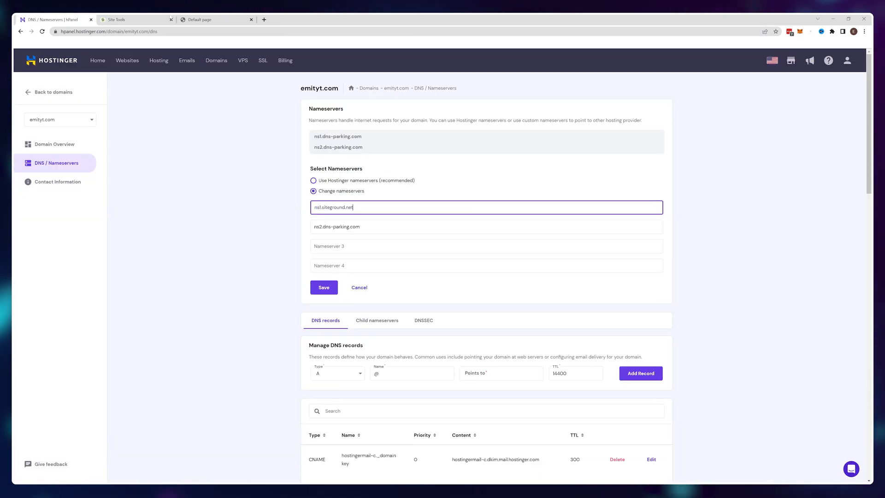
click(159, 19)
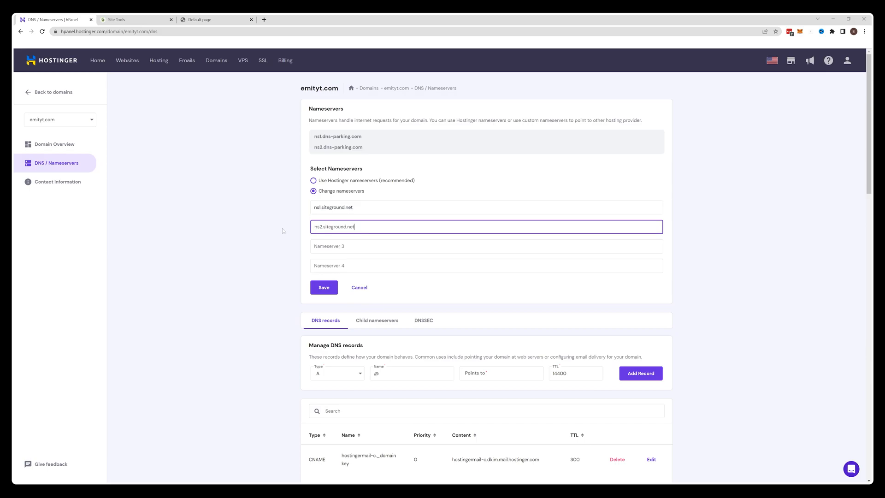
click(325, 287)
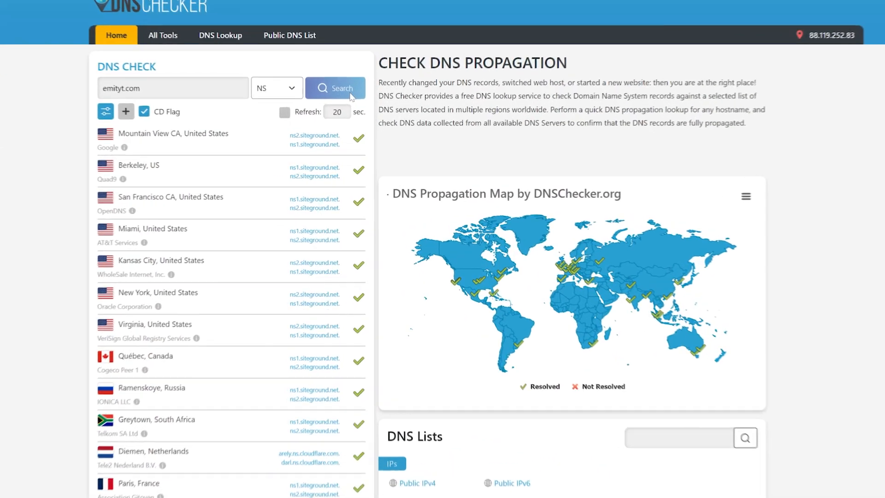
scroll(319, 228, down, 3)
scroll(319, 229, up, 3)
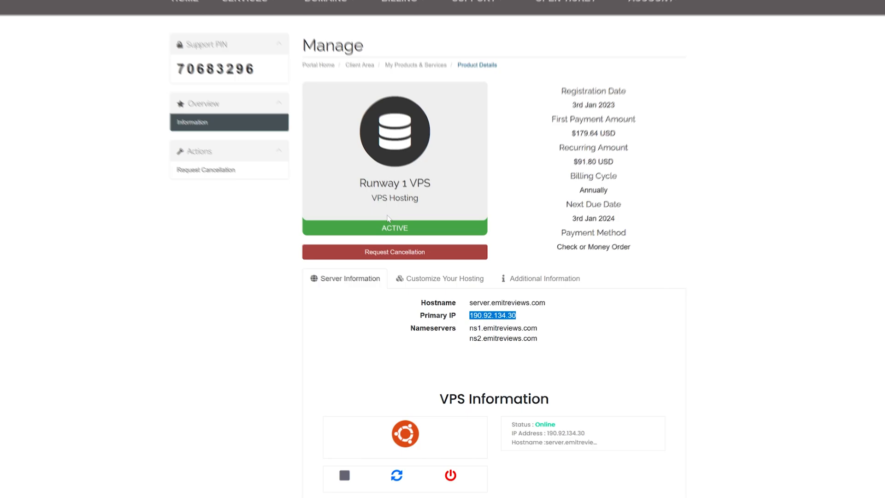
Open CyberPanel at 190.92.134.30:8090 and go to the Create Website form
key(ctrl+t)
text(190.92.134.30)
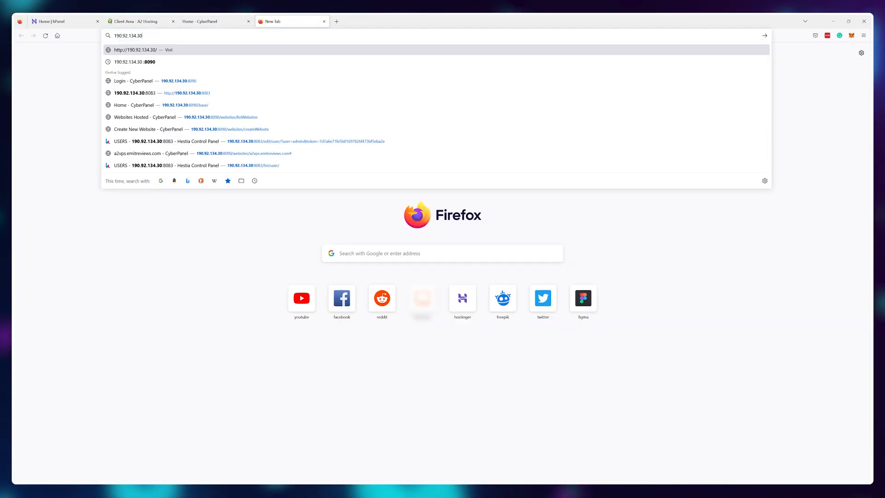
text(:8090)
key(Return)
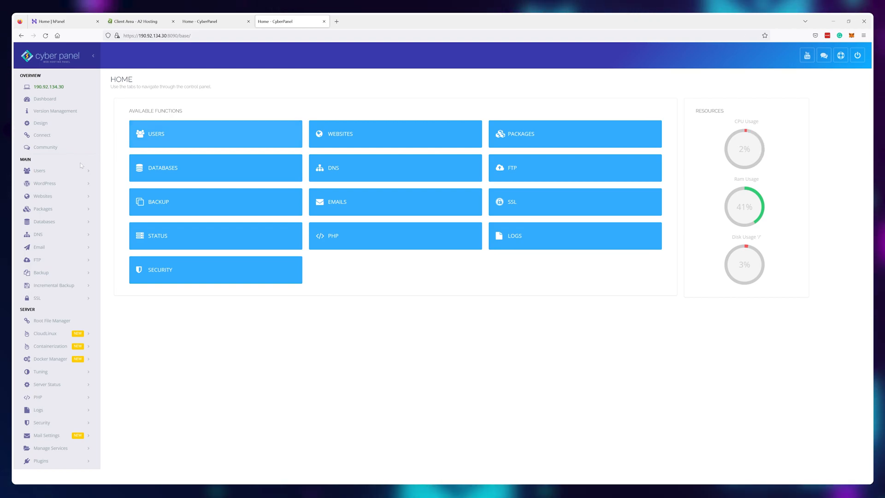
click(43, 196)
click(43, 212)
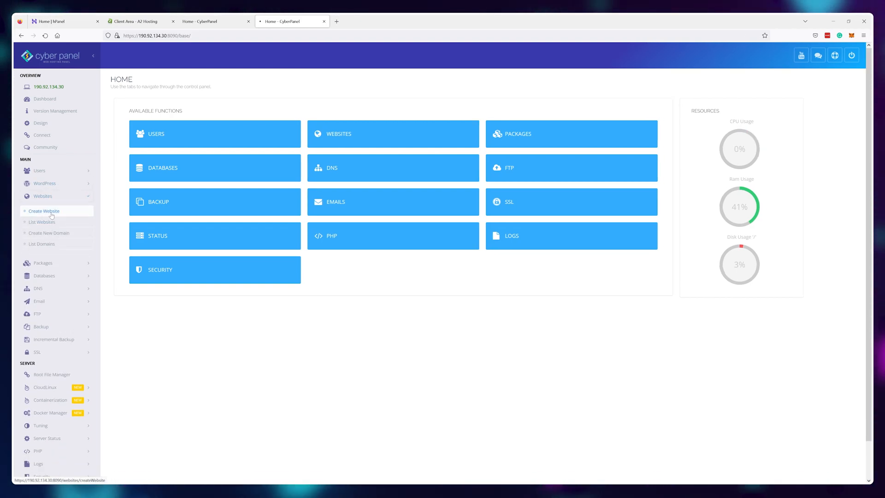
Create dnstutorial.emitreviews.com with owner admin, Test Domain off, an email and PHP 8.1
click(325, 136)
click(318, 155)
click(325, 162)
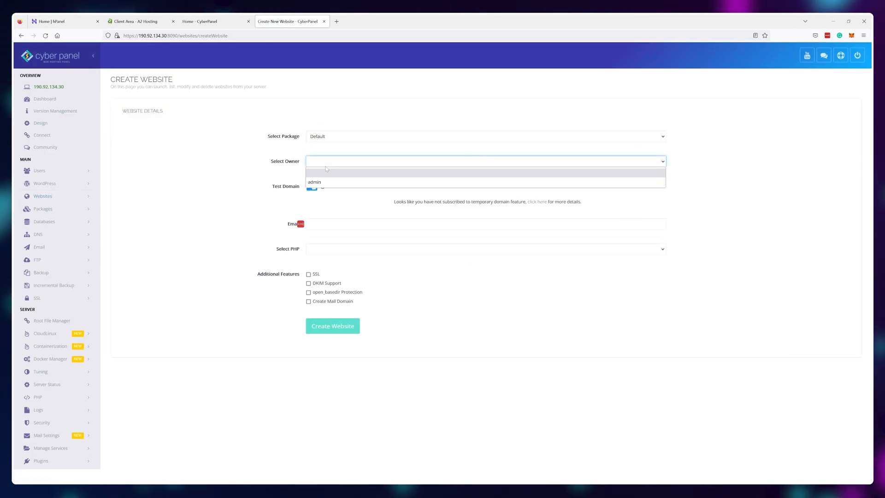
click(319, 182)
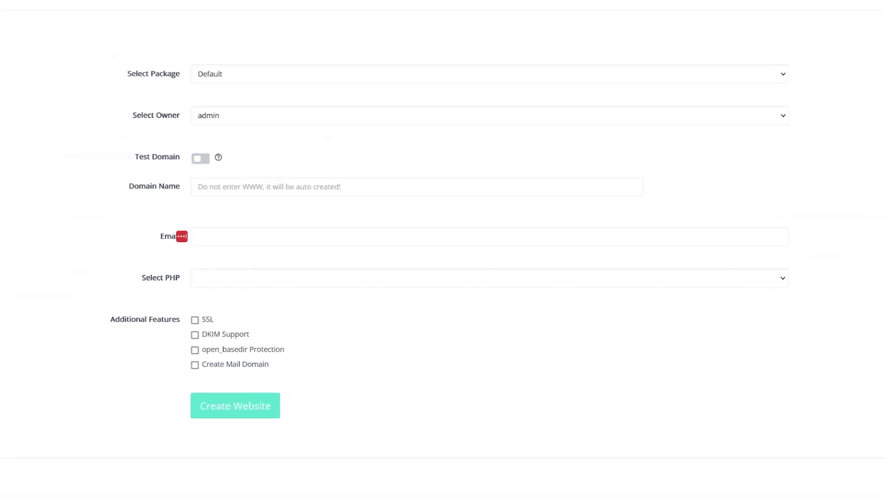
text(a2control)
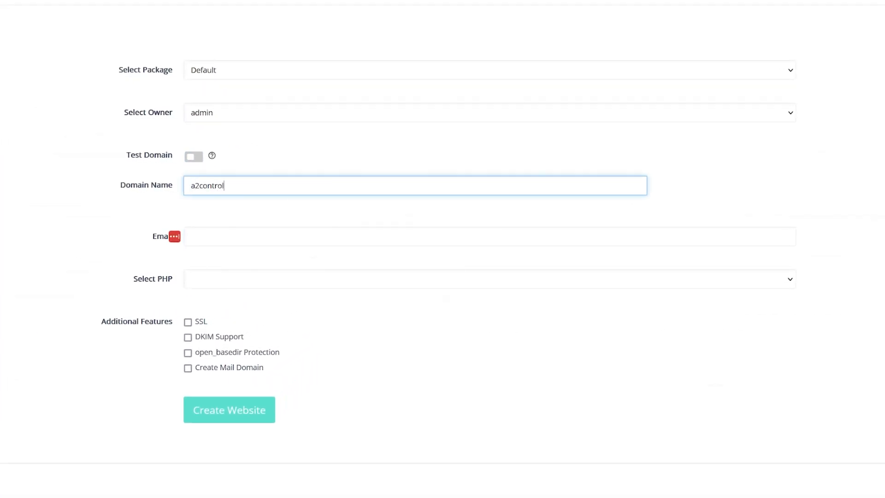
text(com)
key(Tab)
click(223, 278)
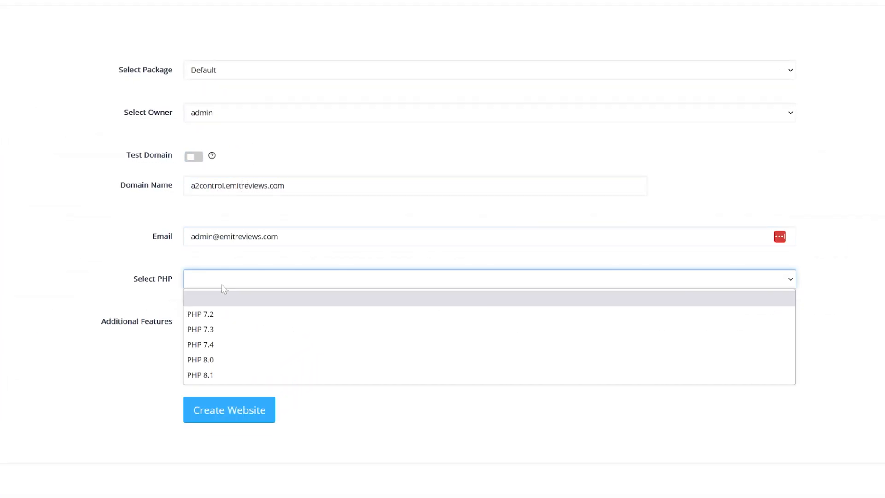
click(202, 374)
click(231, 410)
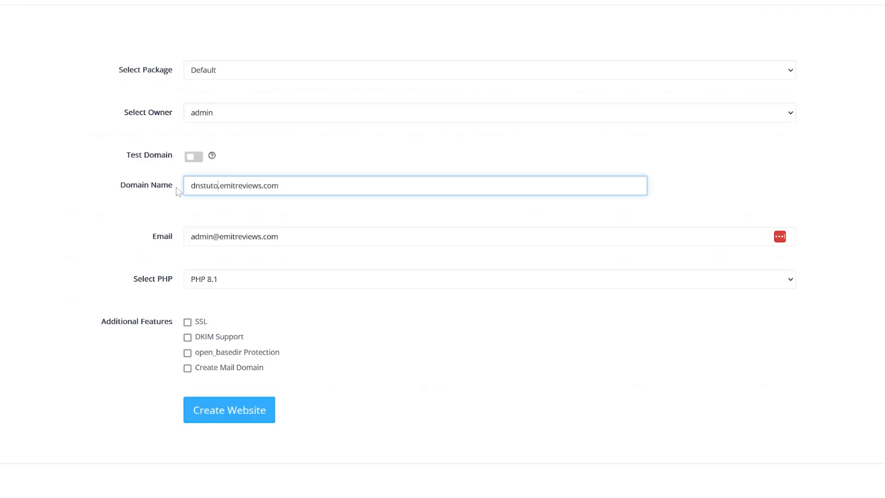
click(256, 418)
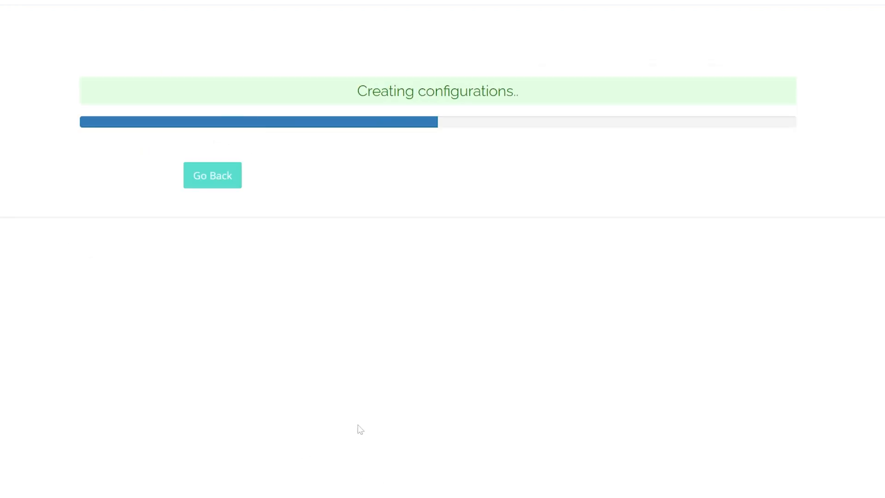
click(288, 203)
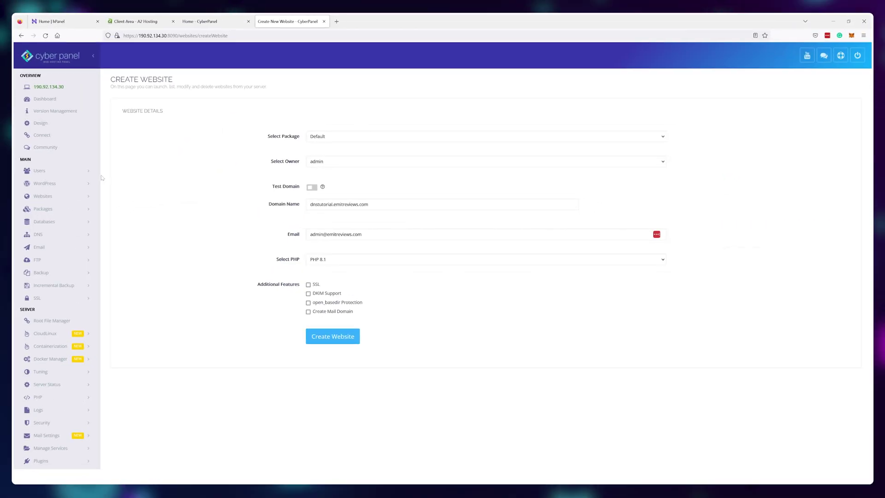
click(70, 196)
click(47, 222)
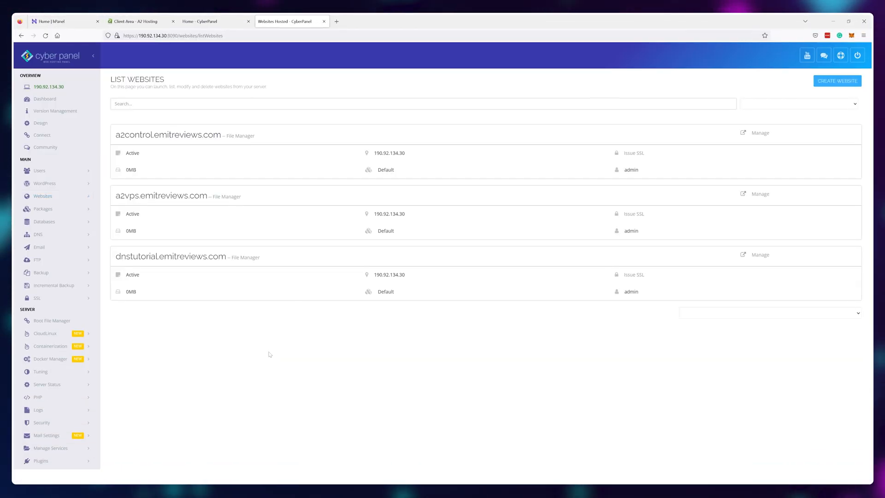
click(166, 136)
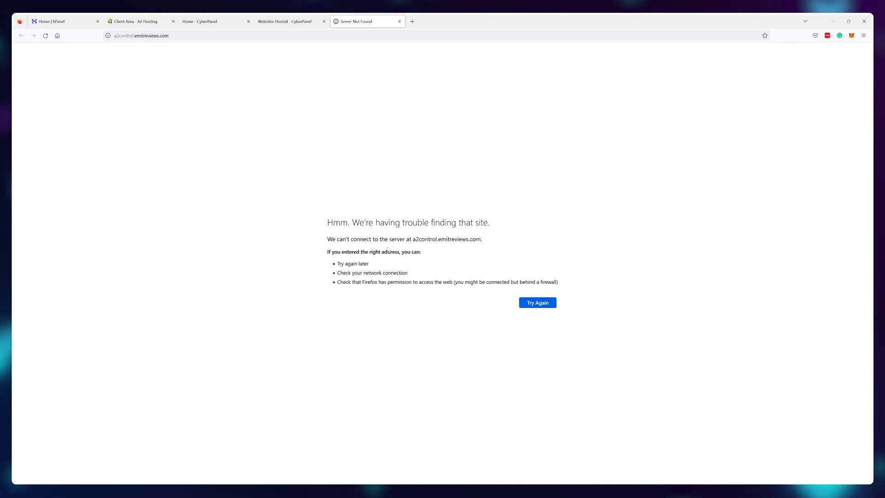
click(399, 20)
click(167, 255)
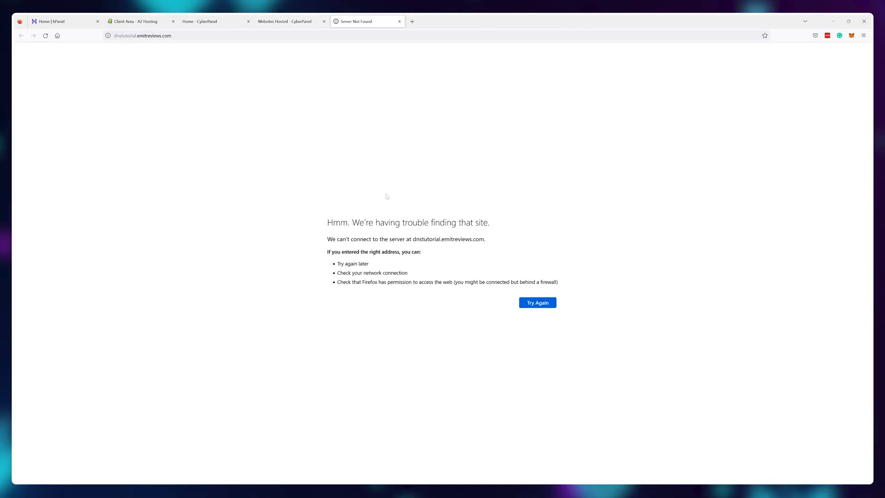
key(ctrl+w)
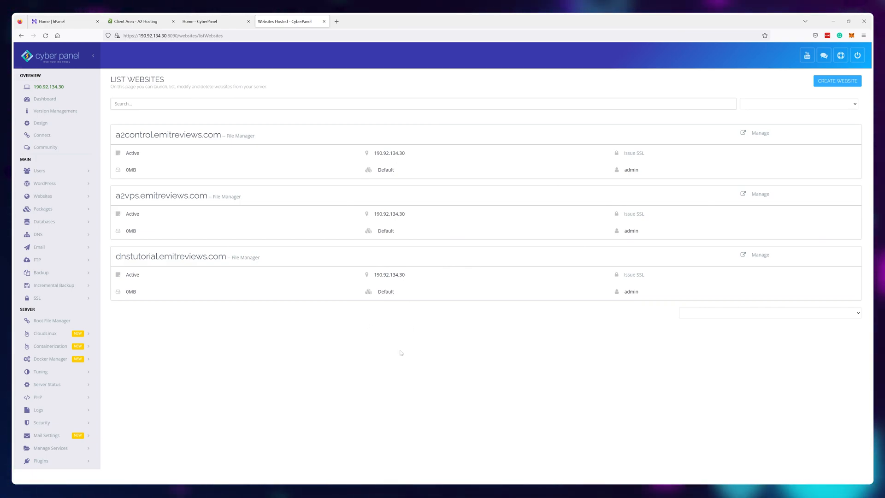
Open the DNS records for emitreviews.com in Hostinger hPanel
click(67, 20)
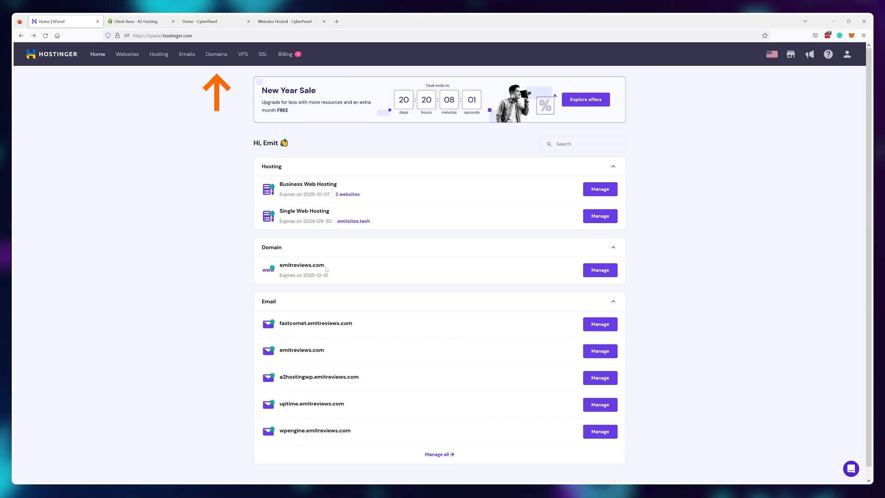
click(221, 56)
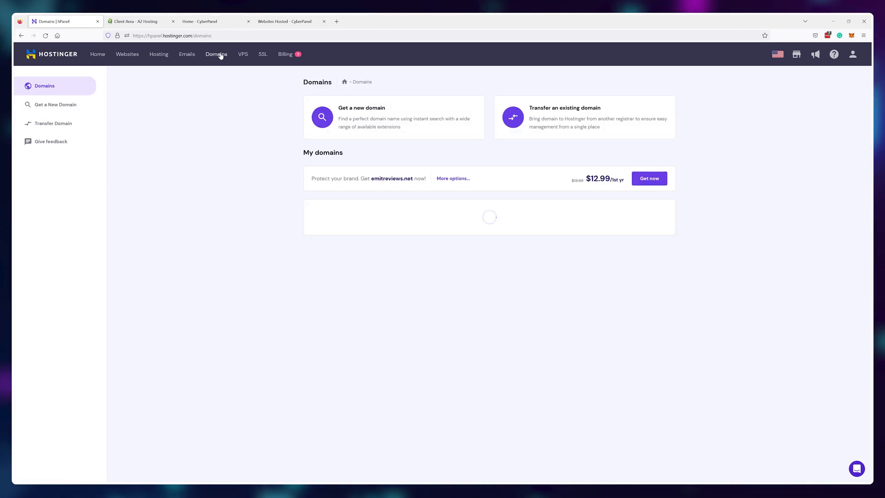
click(332, 228)
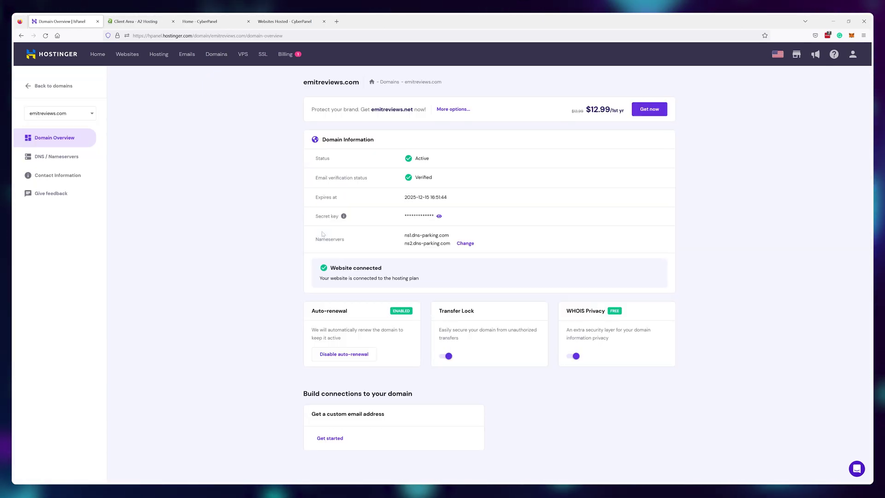
click(40, 157)
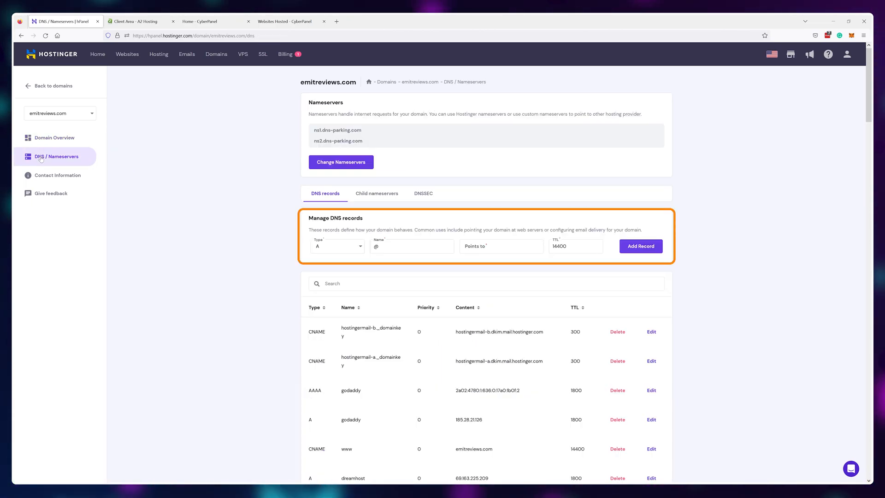
Add an A record named a2control pointing to 190.92.134.30, copied from CyberPanel
double_click(376, 246)
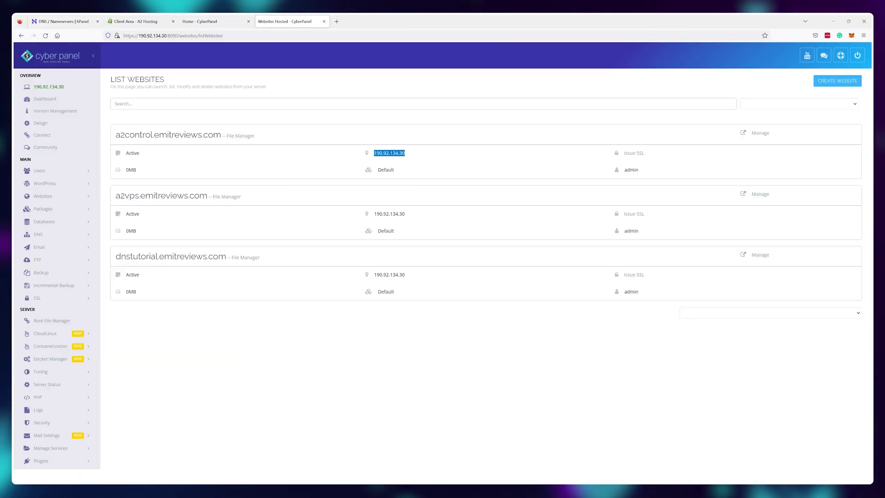
right_click(379, 153)
click(387, 156)
click(62, 21)
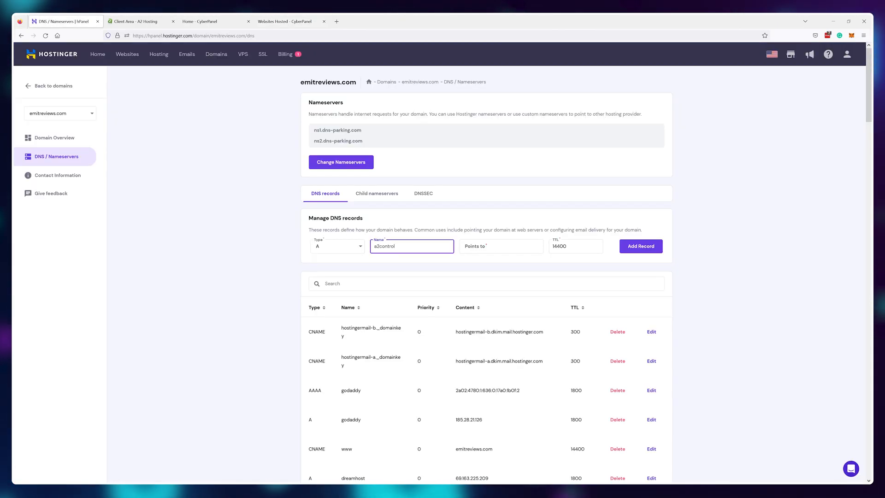
right_click(488, 250)
click(503, 297)
click(650, 247)
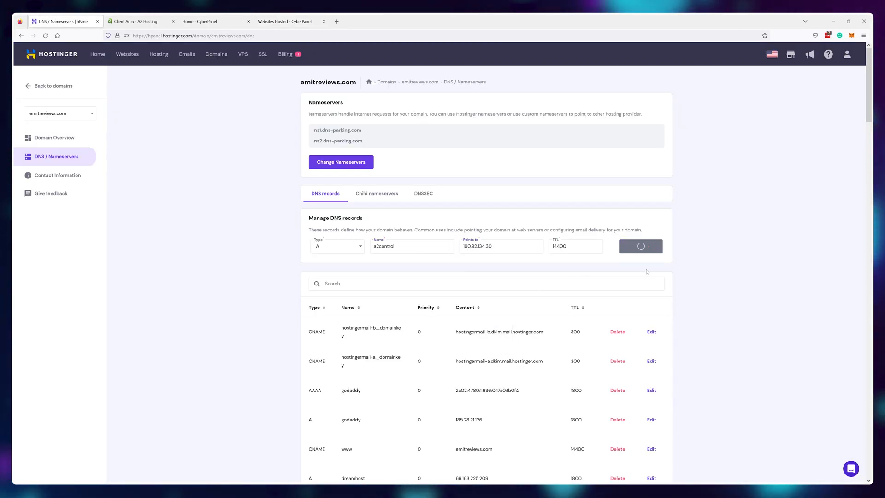
Add an A record named dnstutorial pointing to 190.92.134.30
click(412, 246)
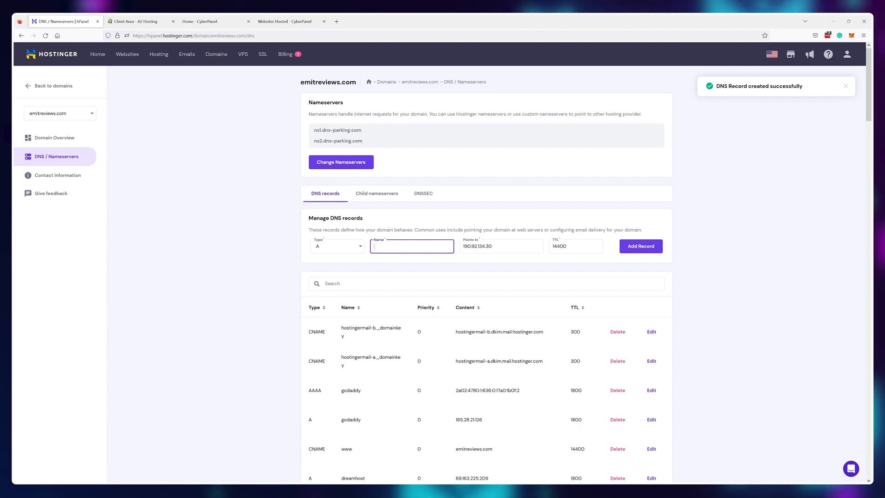
text(dnstutorial)
click(290, 21)
right_click(376, 273)
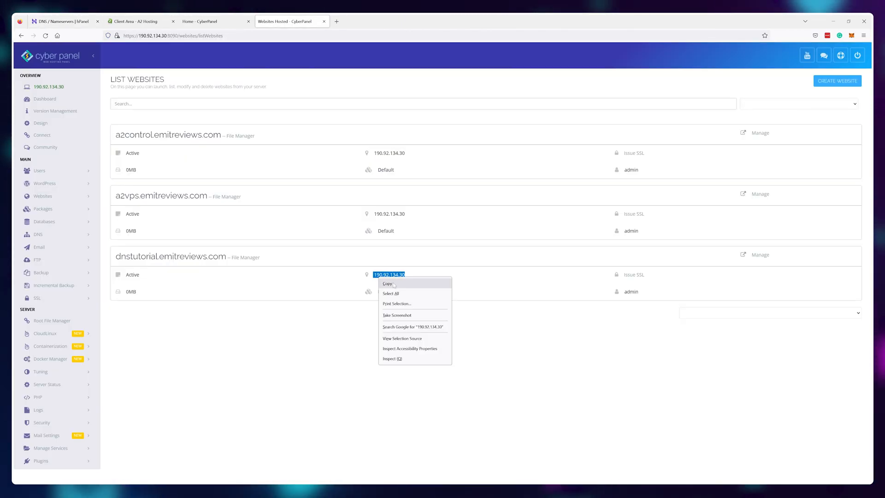
click(388, 277)
click(62, 21)
key(Tab)
key(ctrl+v)
click(646, 248)
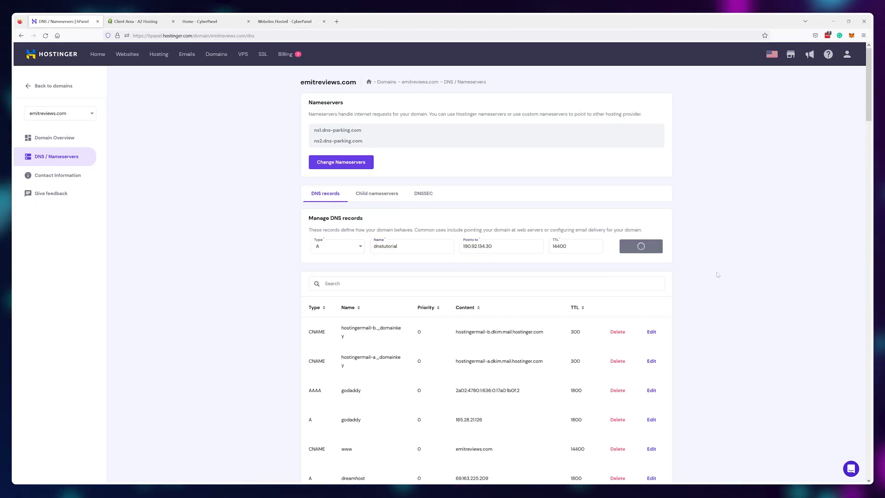
Search the DNS records to verify the new a2control and dnstutorial entries
click(415, 284)
text(a2c)
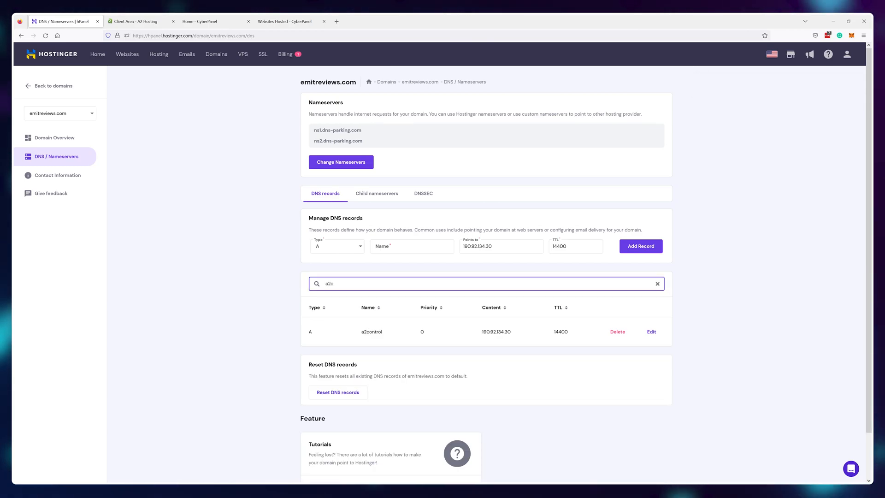
key(BackSpace)
key(BackSpace)
key(BackSpace)
text(dnstu)
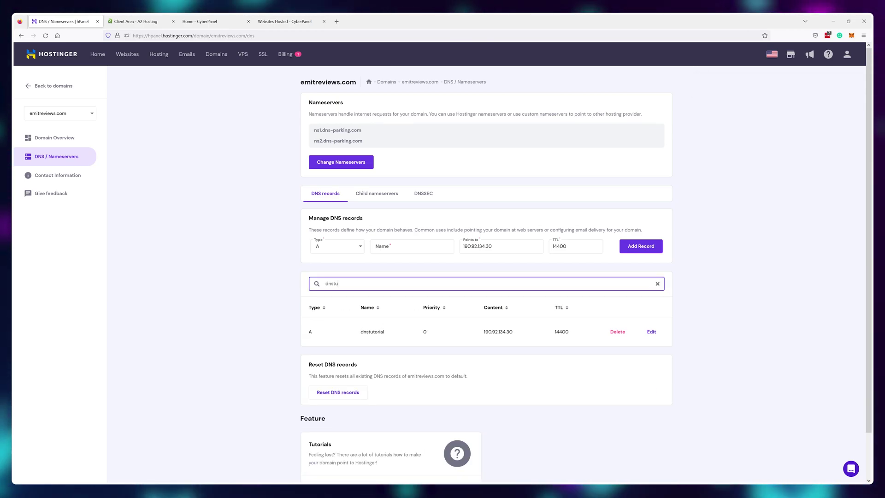
click(719, 287)
Issue the hostname SSL for a2control.emitreviews.com in CyberPanel
click(285, 22)
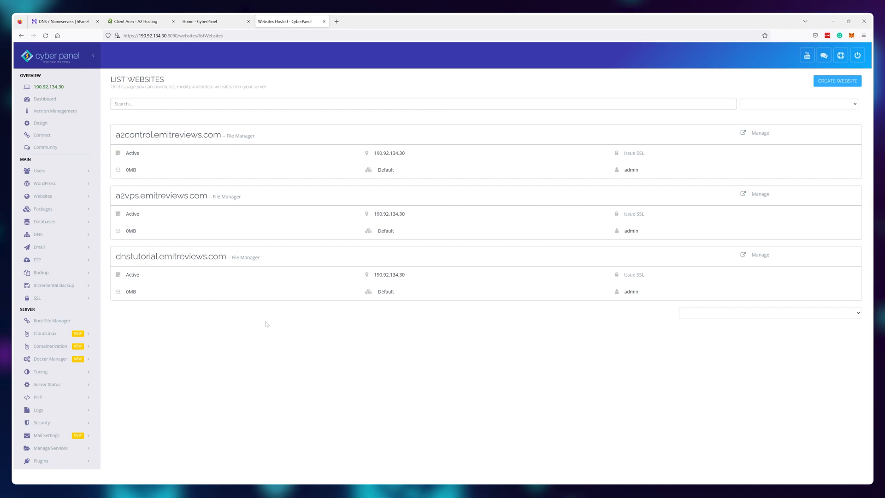
click(61, 325)
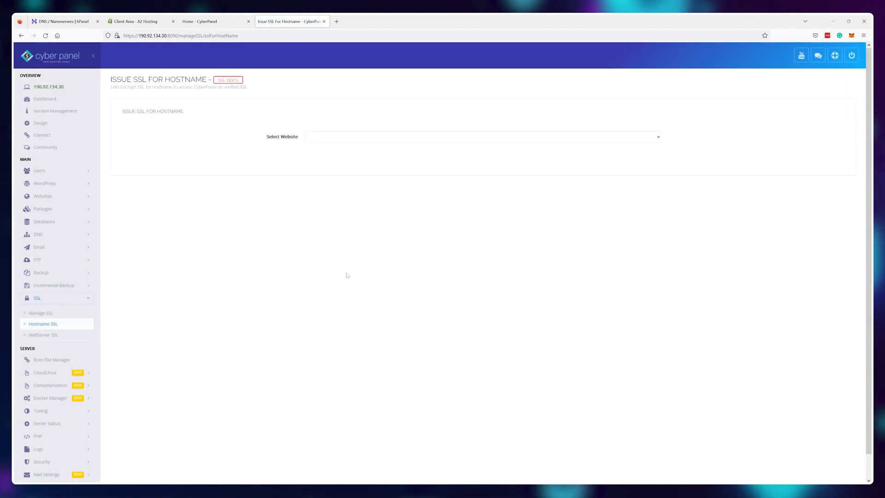
click(350, 136)
click(338, 158)
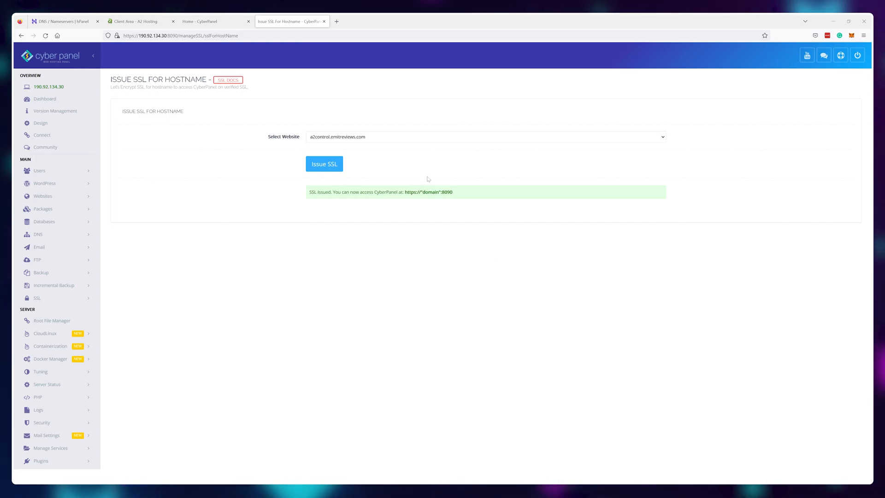
key(ctrl+l)
text(https://)
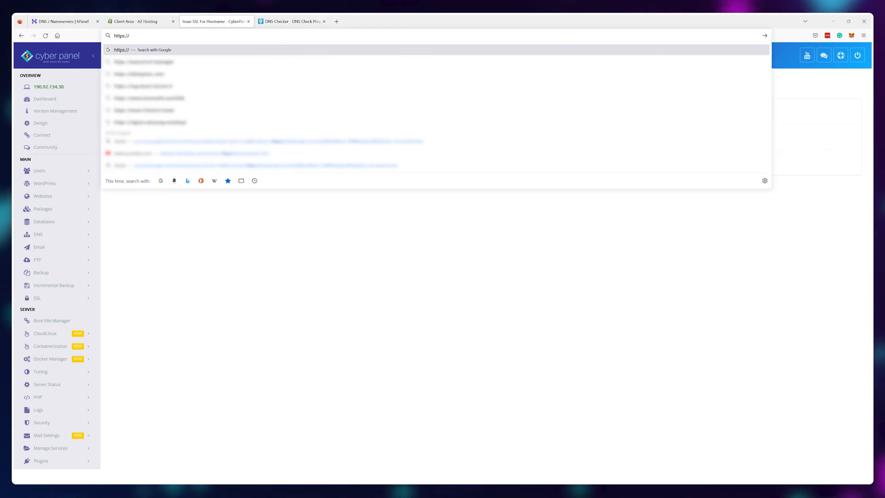
text(a2control.emitreviews.com:)
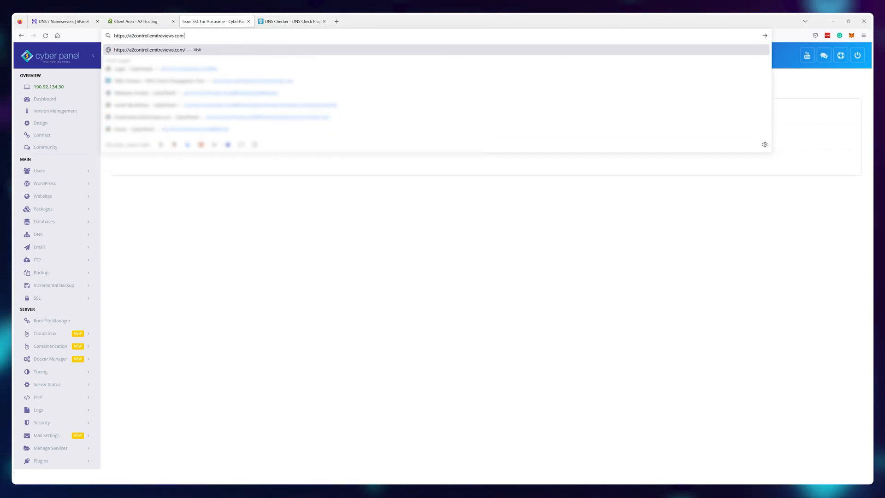
text(8090)
key(Return)
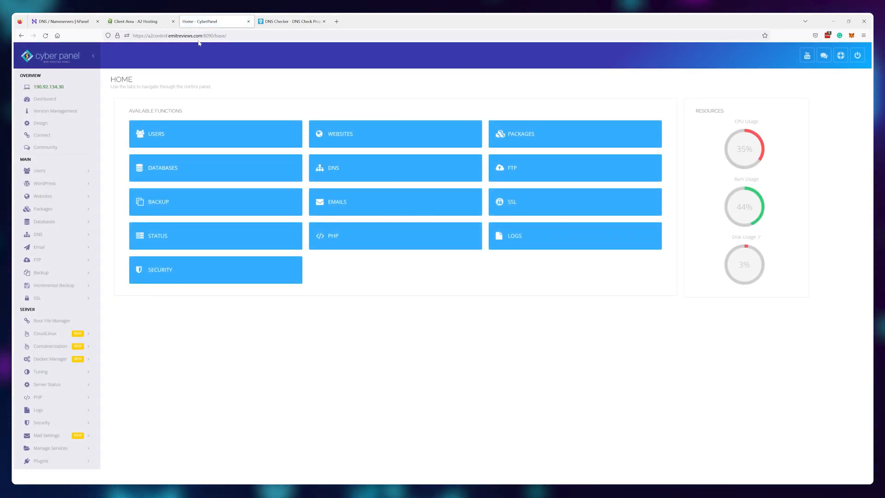
click(43, 195)
click(42, 221)
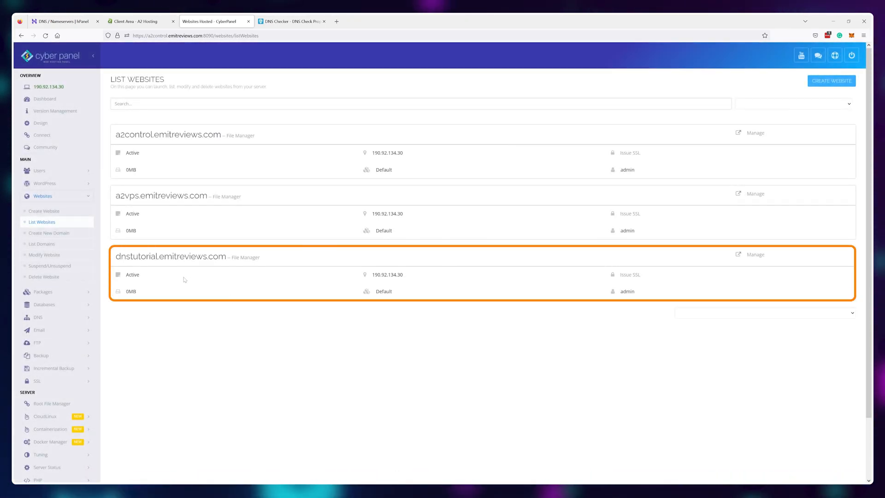
Open dnstutorial.emitreviews.com from the website list to load its WordPress blog
click(199, 257)
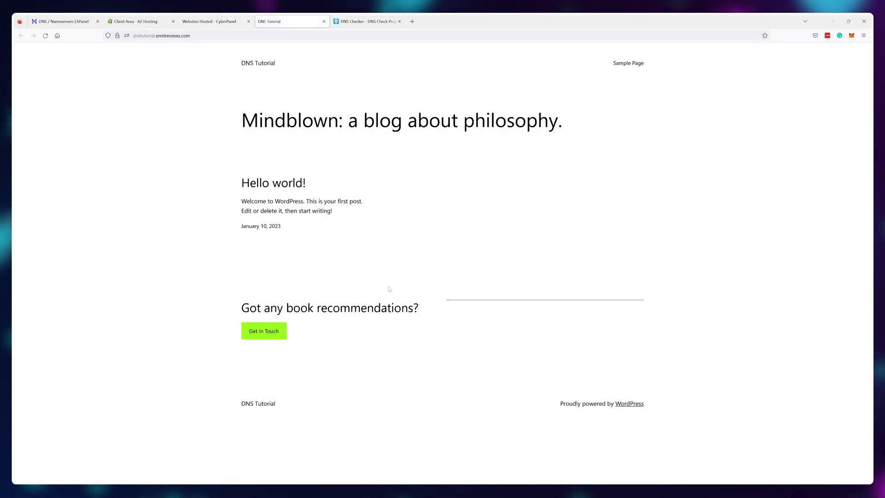